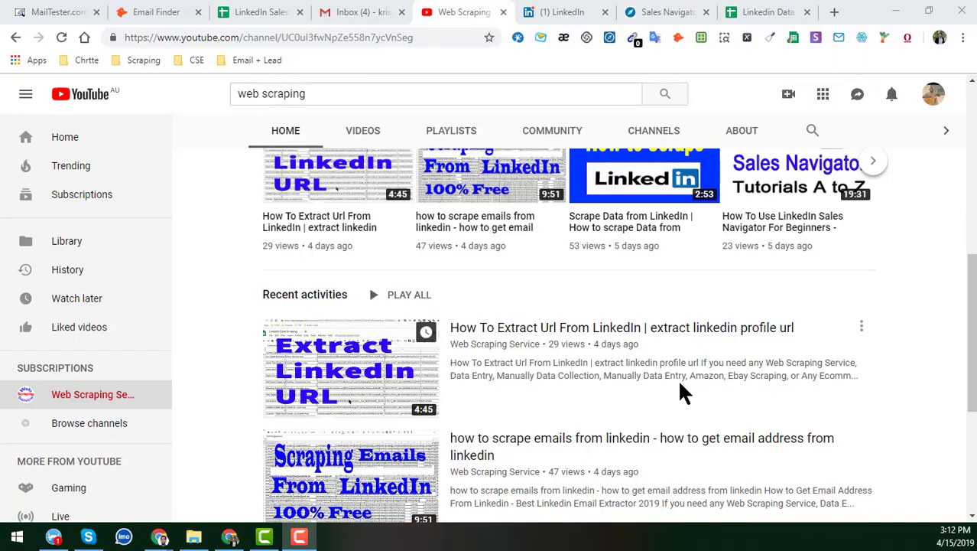
# Switch from the YouTube channel to the Sales Navigator 'property manager' search filtered to Australia
pyautogui.scroll(3, 682, 392)
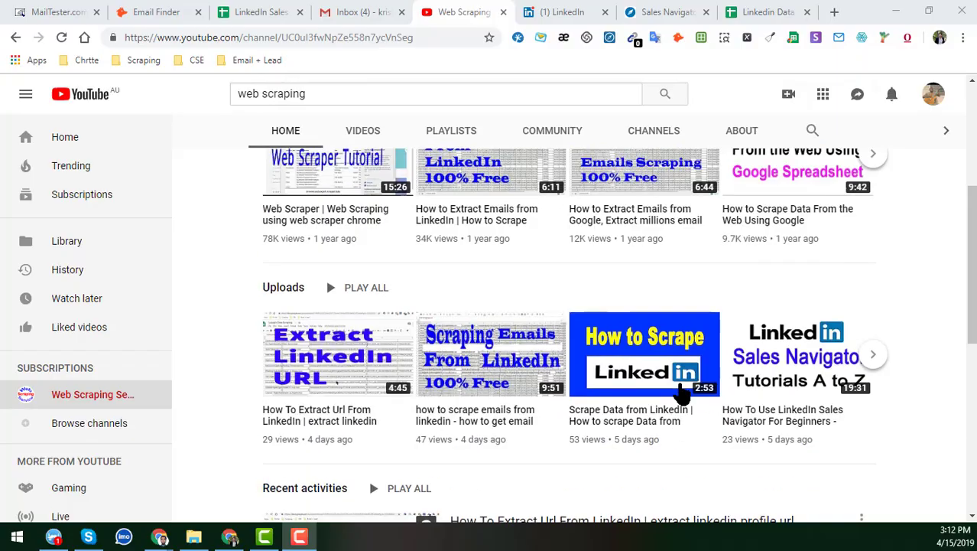
pyautogui.scroll(3, 683, 392)
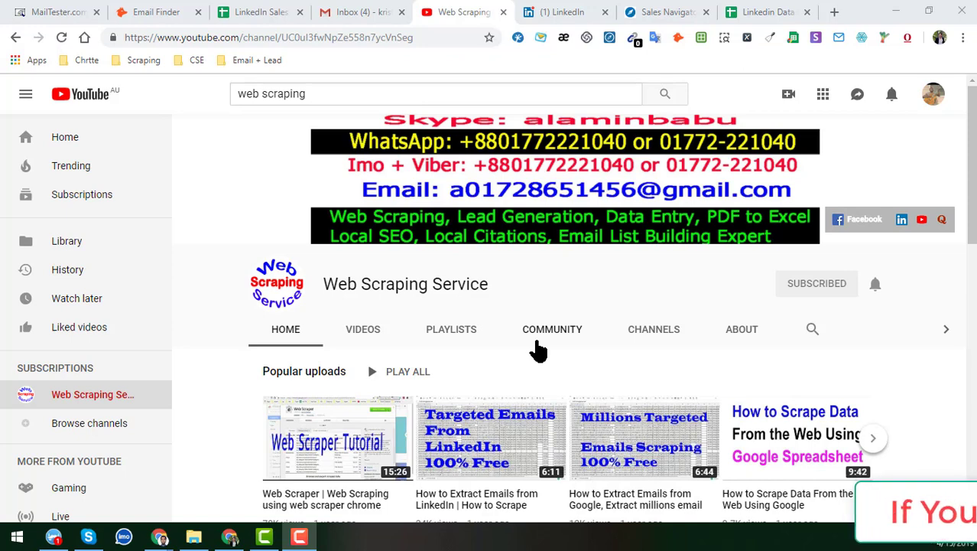
pyautogui.click(651, 9)
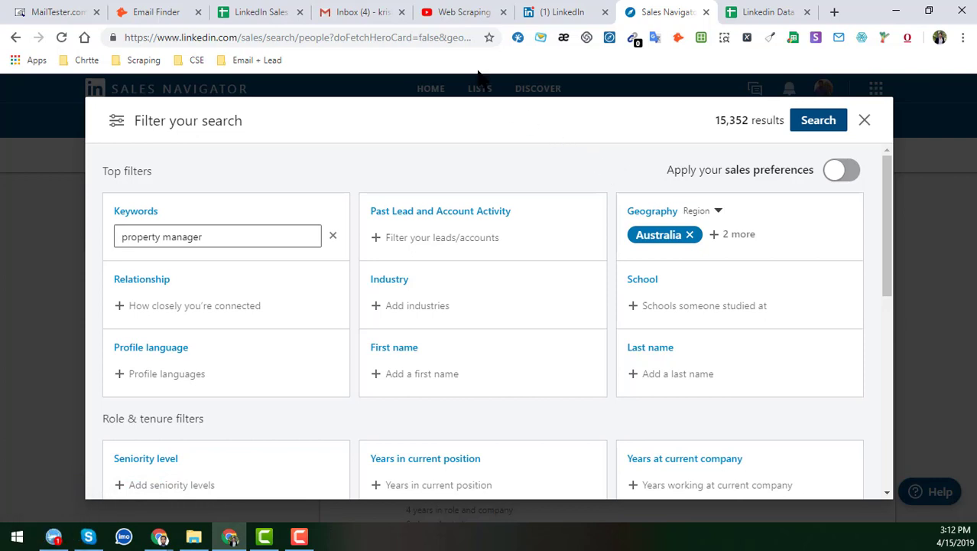
# Switch back to the Web Scraping Service YouTube channel and scroll down to its uploads
pyautogui.click(464, 13)
pyautogui.scroll(-3, 520, 413)
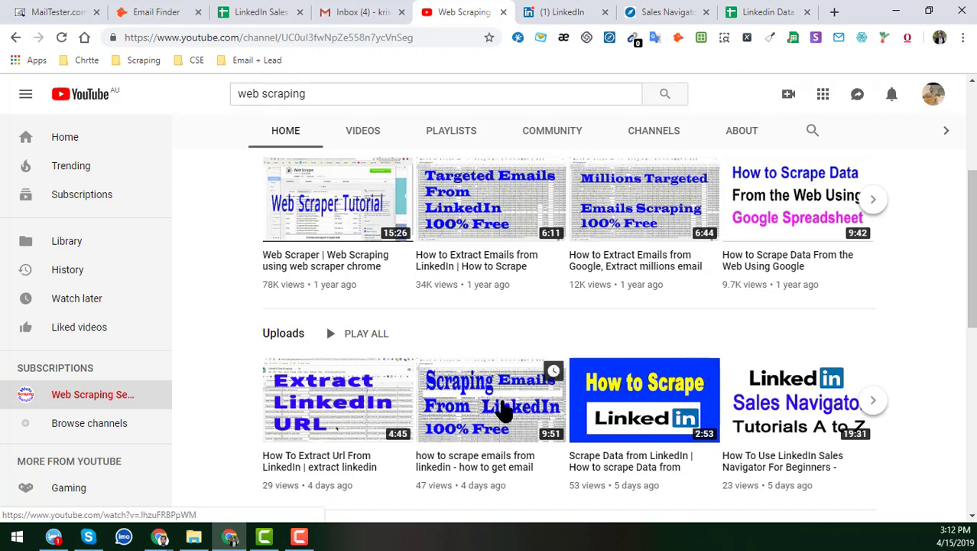
# Scroll the channel page back up and return to the Sales Navigator 'property manager' Australia filters
pyautogui.scroll(-2, 504, 411)
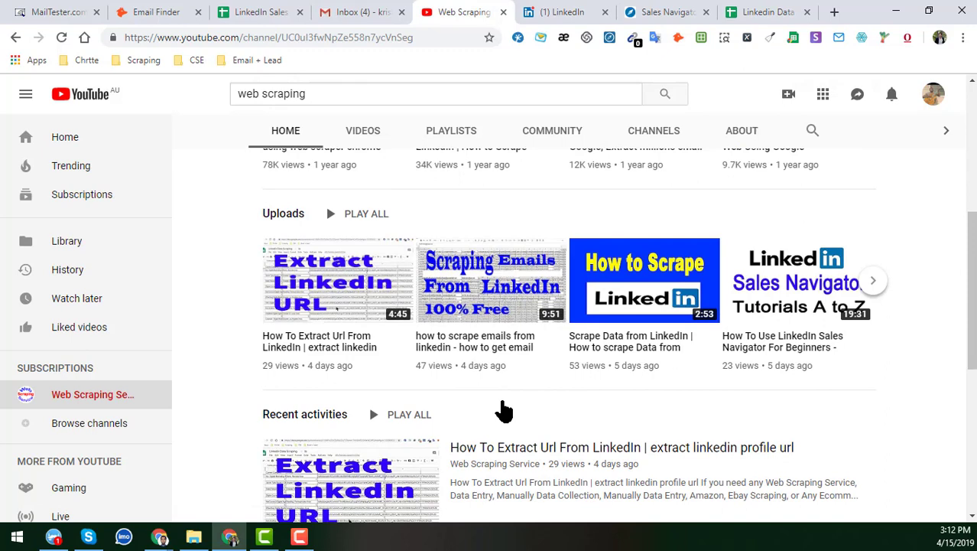
pyautogui.scroll(1, 565, 401)
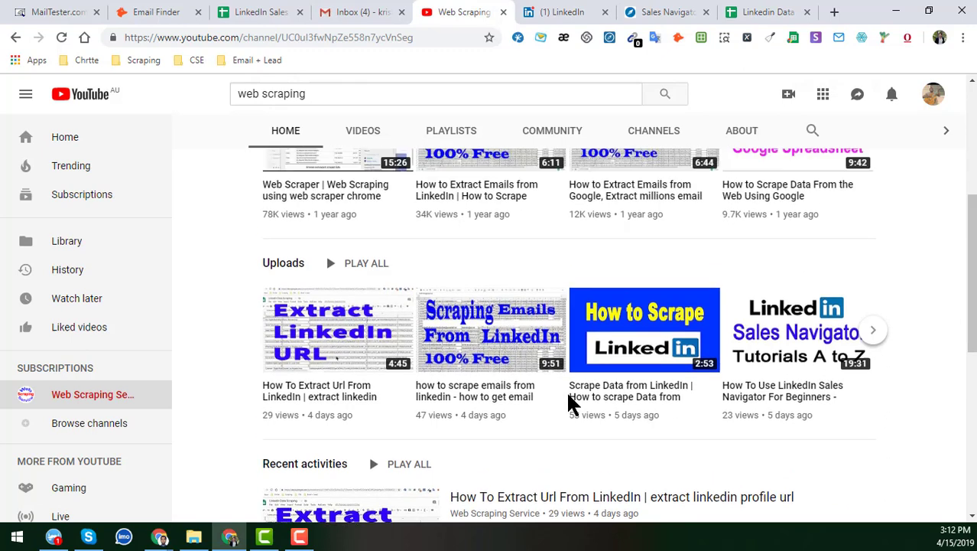
pyautogui.scroll(3, 597, 402)
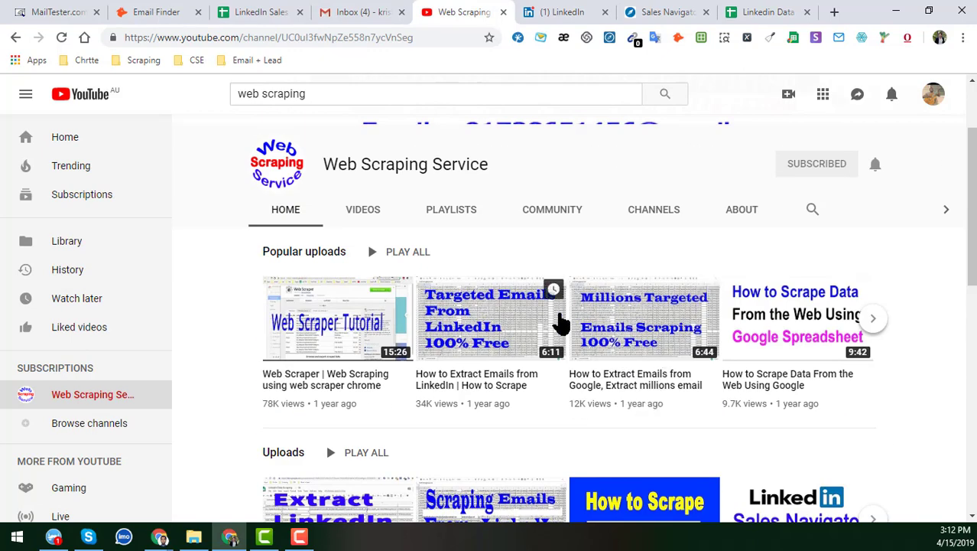
pyautogui.click(662, 13)
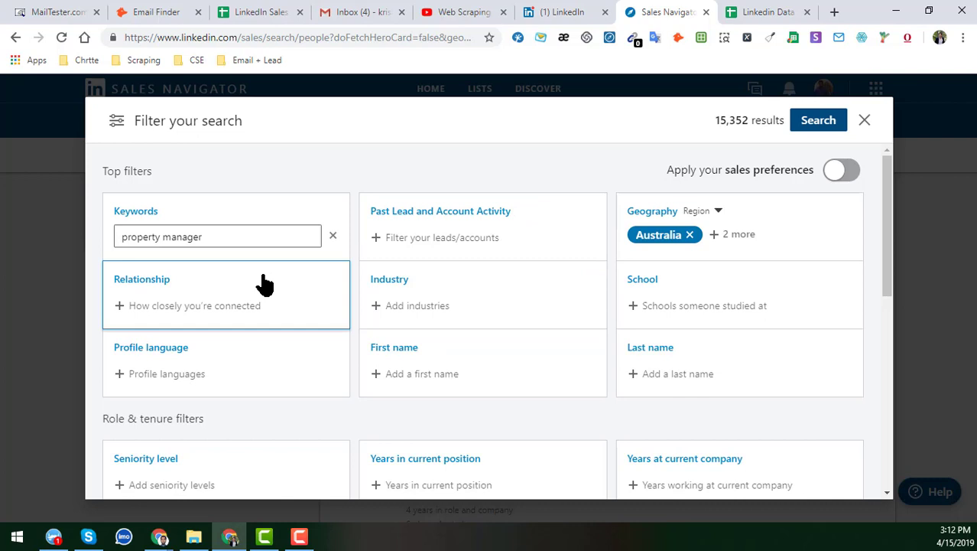
# Keep the 'property manager' keyword and expand the Australia, Melbourne and Sydney geography filter
pyautogui.tripleClick(243, 238)
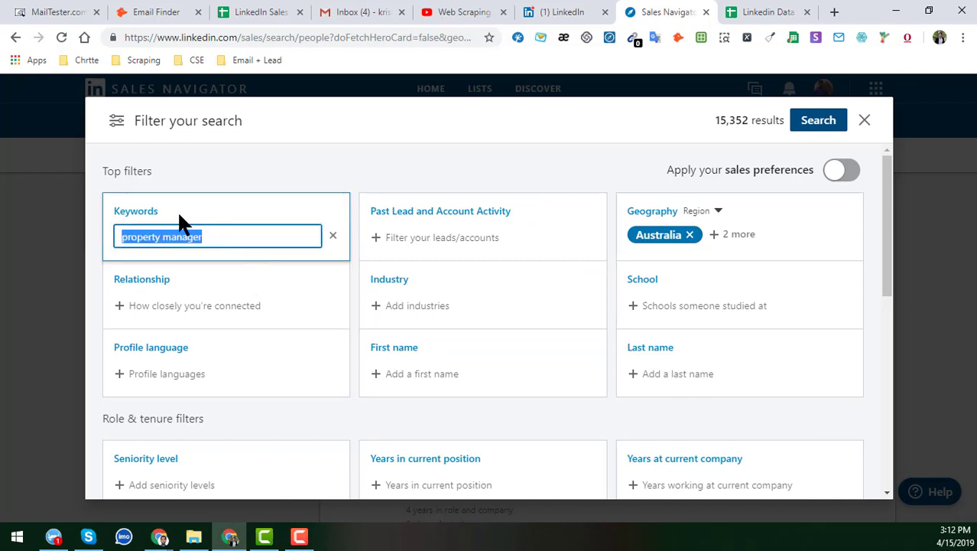
pyautogui.click(218, 236)
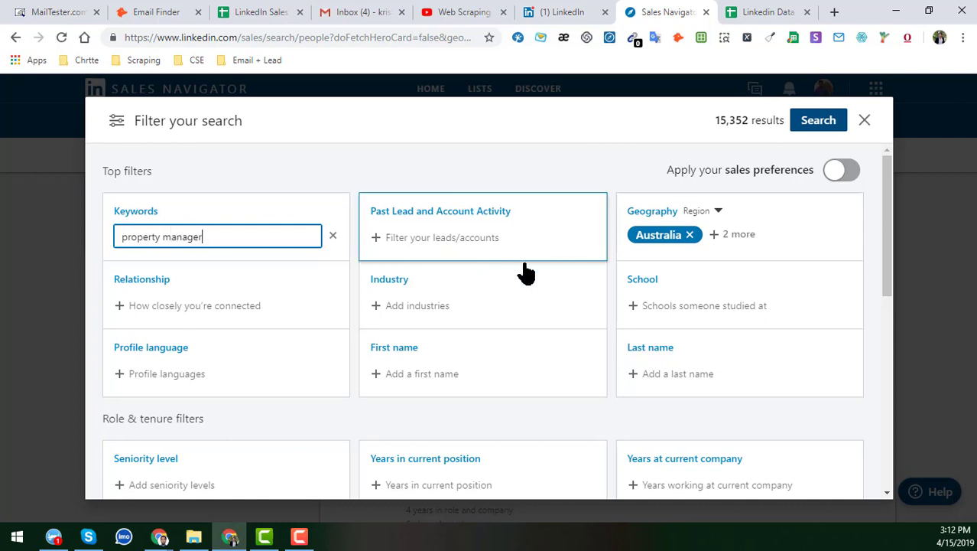
pyautogui.click(740, 235)
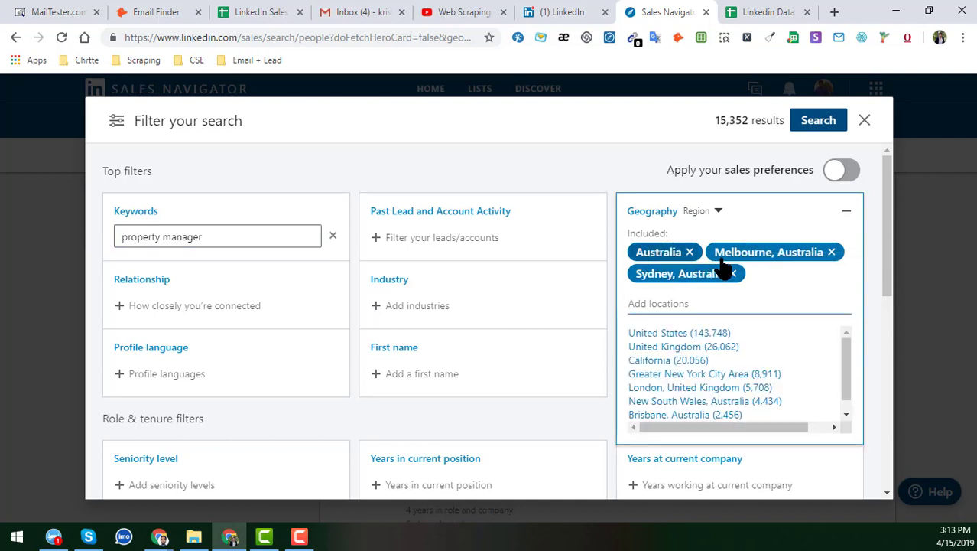
pyautogui.moveTo(757, 252)
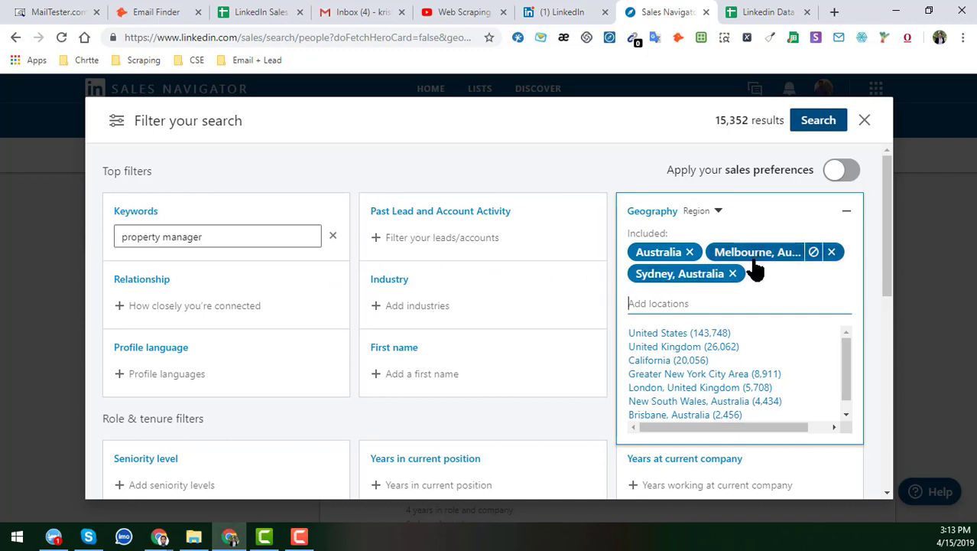
pyautogui.scroll(-2, 755, 268)
pyautogui.scroll(-1, 756, 266)
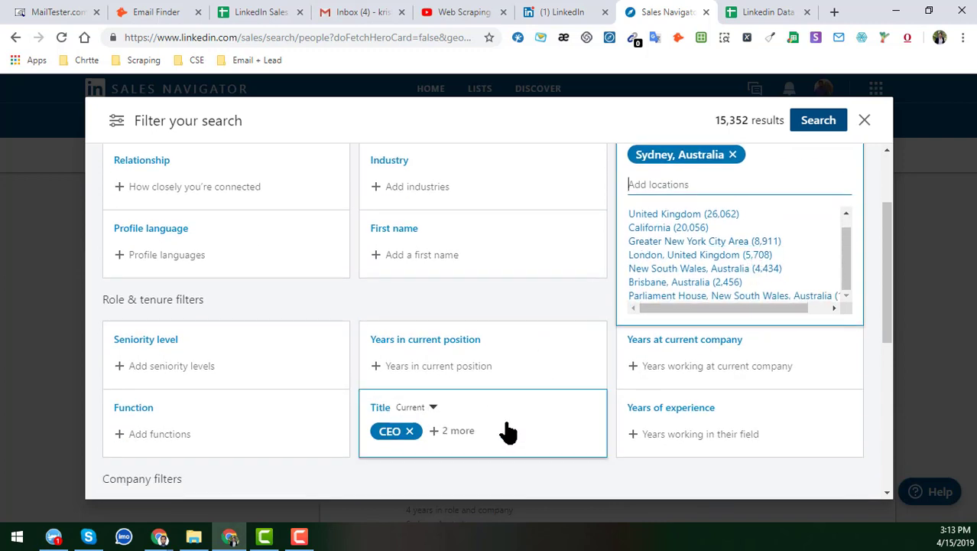
pyautogui.scroll(-1, 505, 429)
pyautogui.scroll(-1, 506, 429)
# Add the CEO, Managing Director and Owner title filter and run the search
pyautogui.click(461, 314)
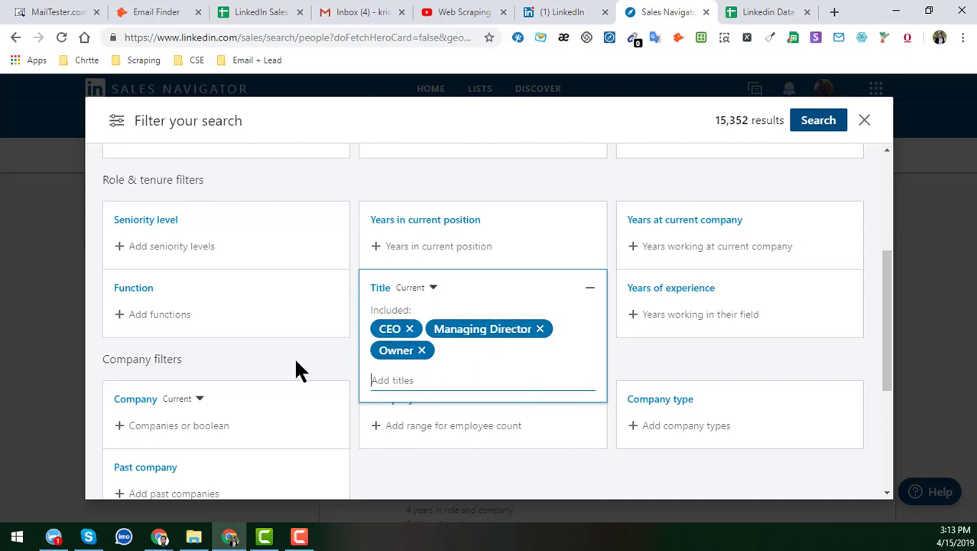
pyautogui.scroll(2, 218, 357)
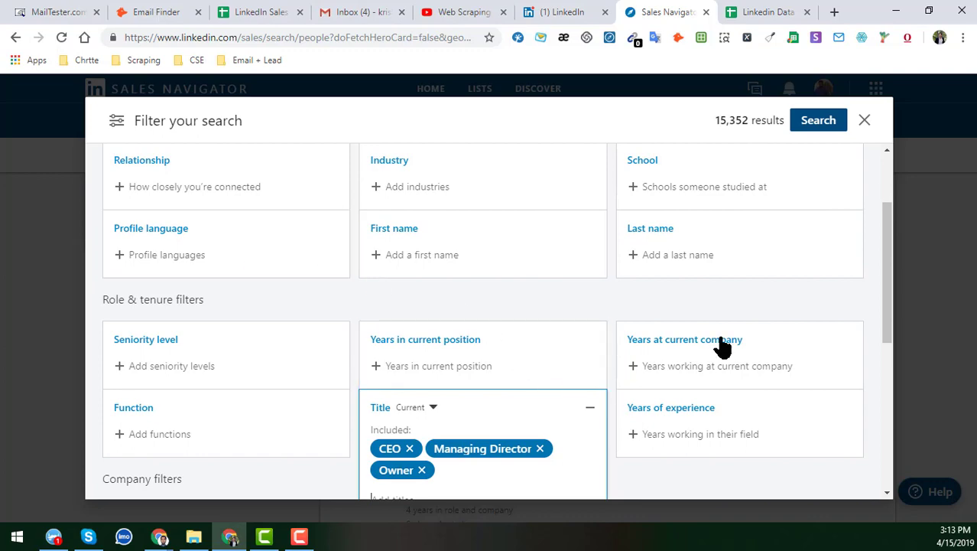
pyautogui.click(818, 122)
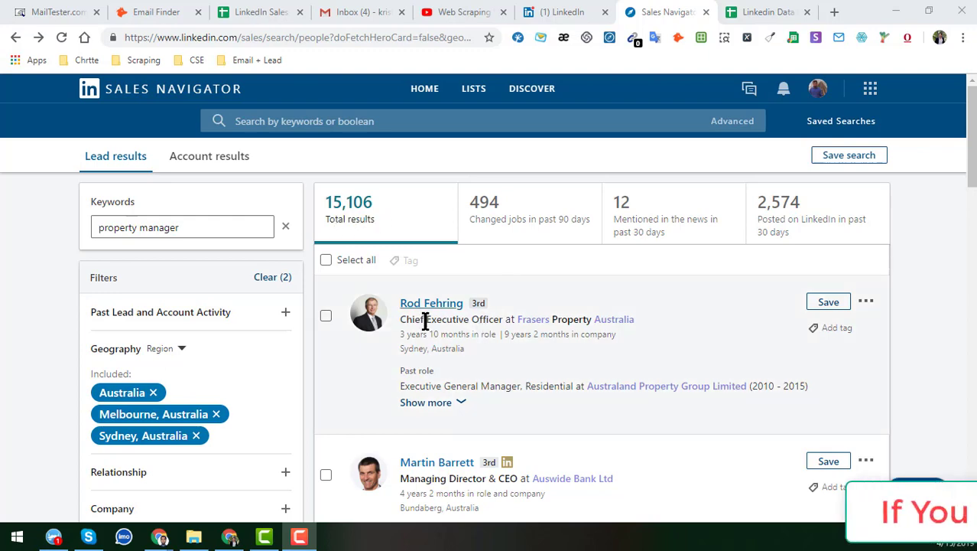
# Scroll through the 15,106 lead results to the pagination and back, then return to YouTube
pyautogui.scroll(-3, 432, 321)
pyautogui.scroll(-3, 448, 344)
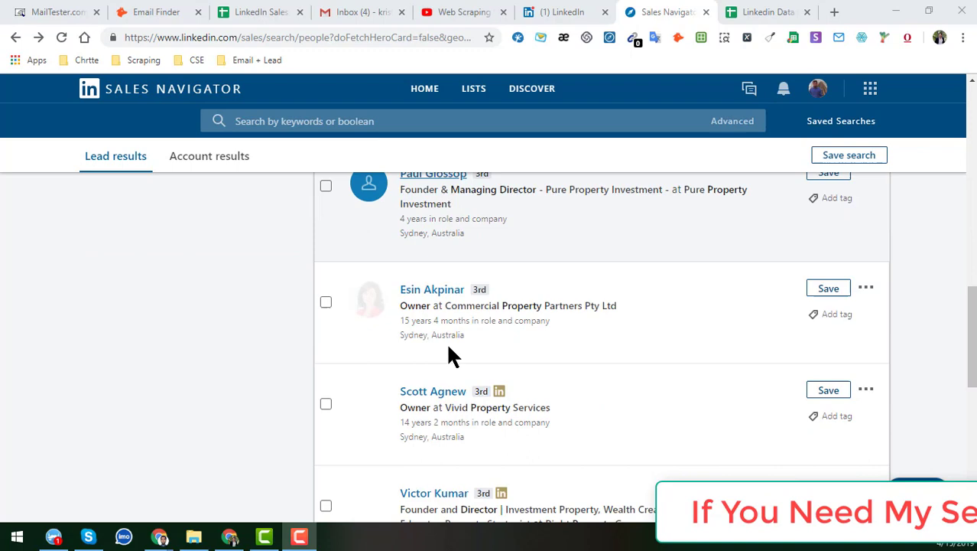
pyautogui.scroll(-3, 455, 356)
pyautogui.scroll(-3, 454, 359)
pyautogui.scroll(-3, 453, 359)
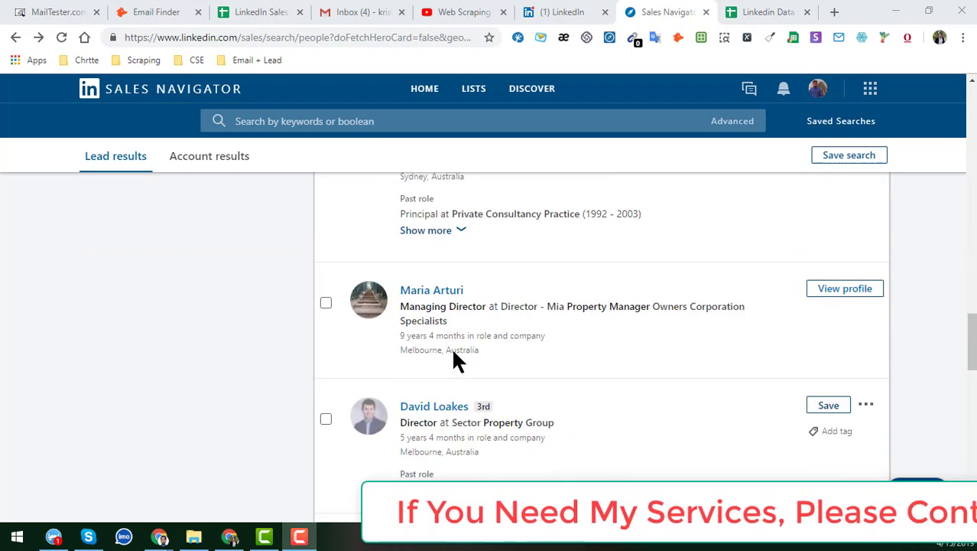
pyautogui.scroll(-3, 453, 359)
pyautogui.scroll(-3, 453, 359)
pyautogui.scroll(-3, 453, 359)
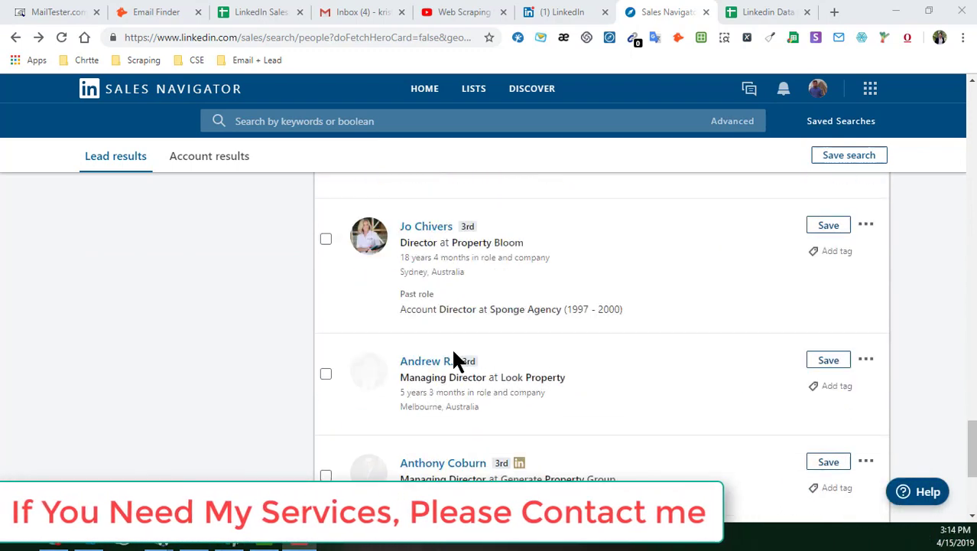
pyautogui.scroll(-3, 454, 359)
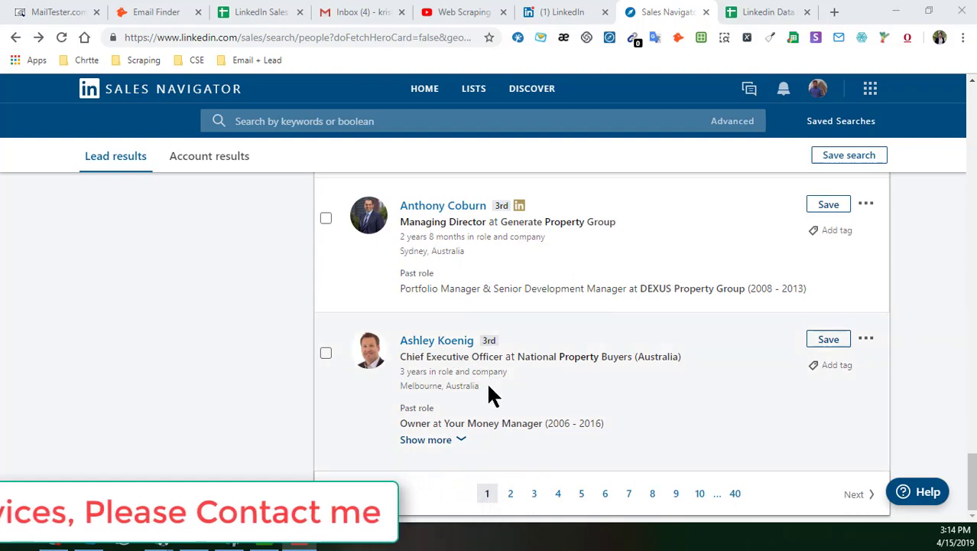
pyautogui.scroll(2, 486, 381)
pyautogui.scroll(6, 486, 381)
pyautogui.scroll(5, 483, 379)
pyautogui.scroll(5, 483, 379)
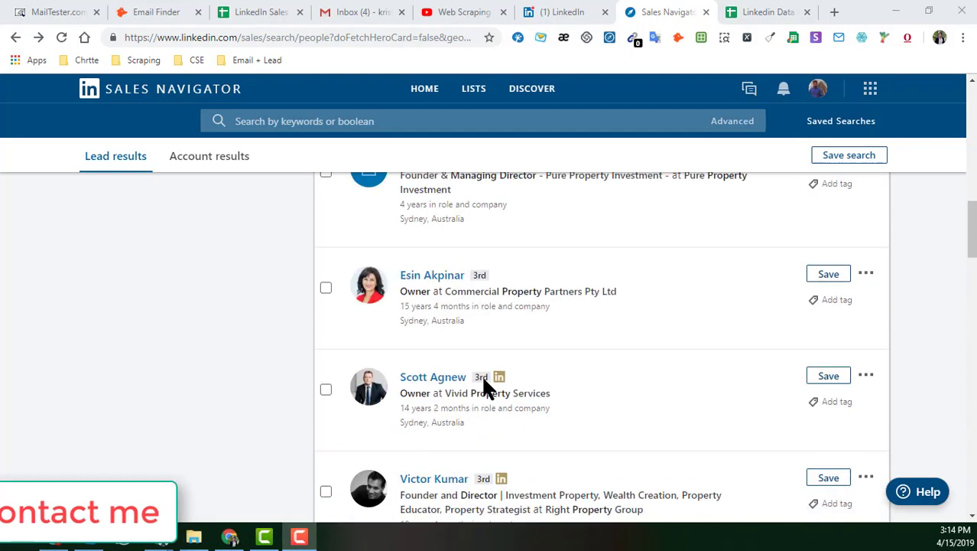
pyautogui.scroll(5, 484, 378)
pyautogui.scroll(5, 483, 378)
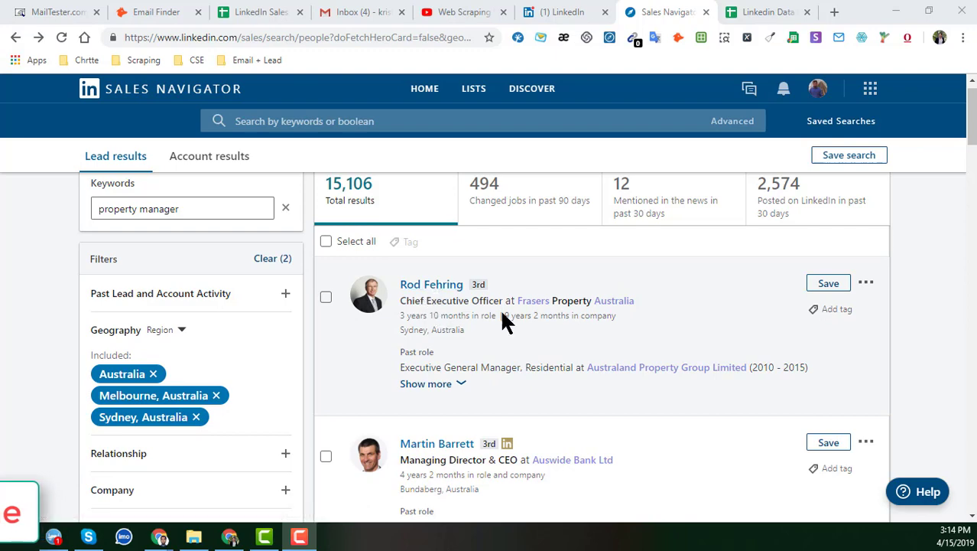
pyautogui.click(468, 12)
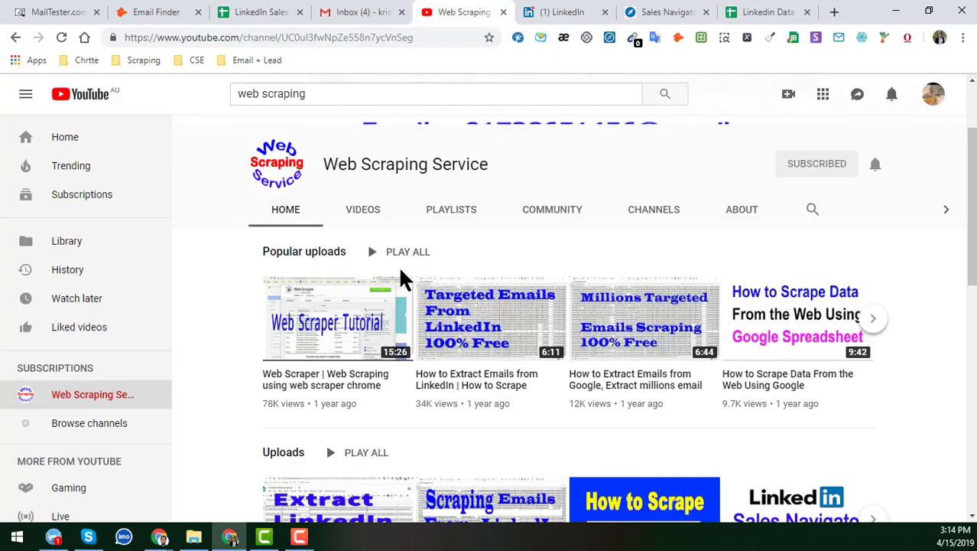
# Glance over the Sales Navigator lead results, then bring up the Linkedin Data spreadsheet
pyautogui.scroll(-2, 535, 428)
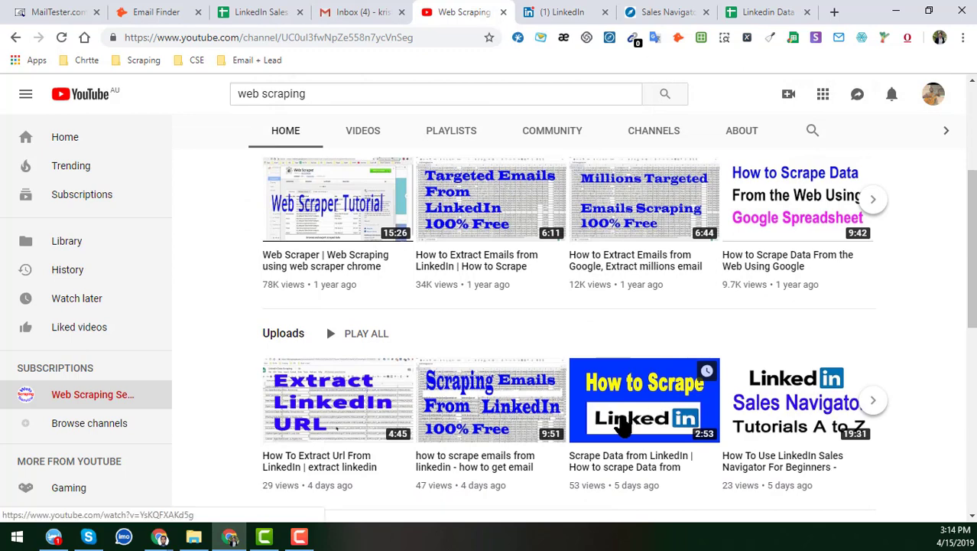
pyautogui.moveTo(491, 401)
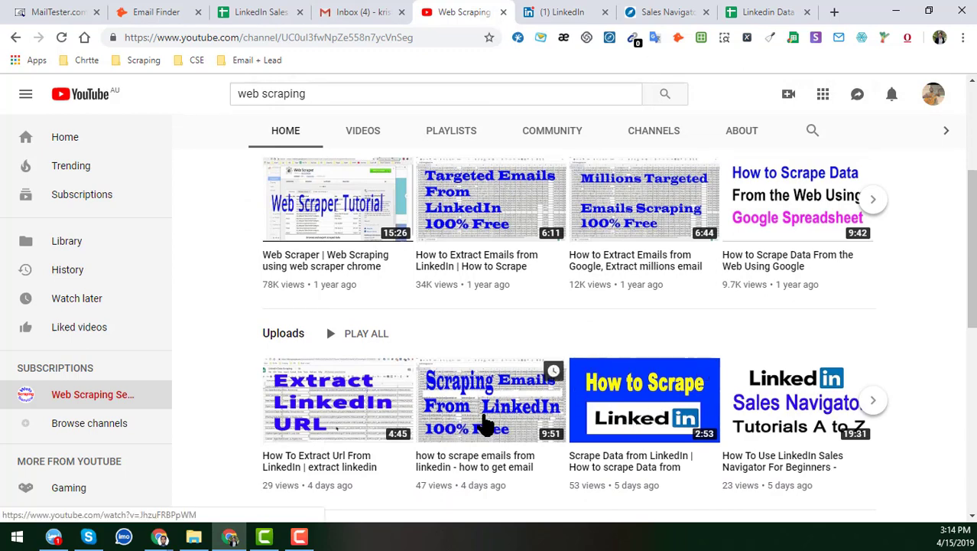
pyautogui.scroll(2, 497, 413)
pyautogui.click(667, 11)
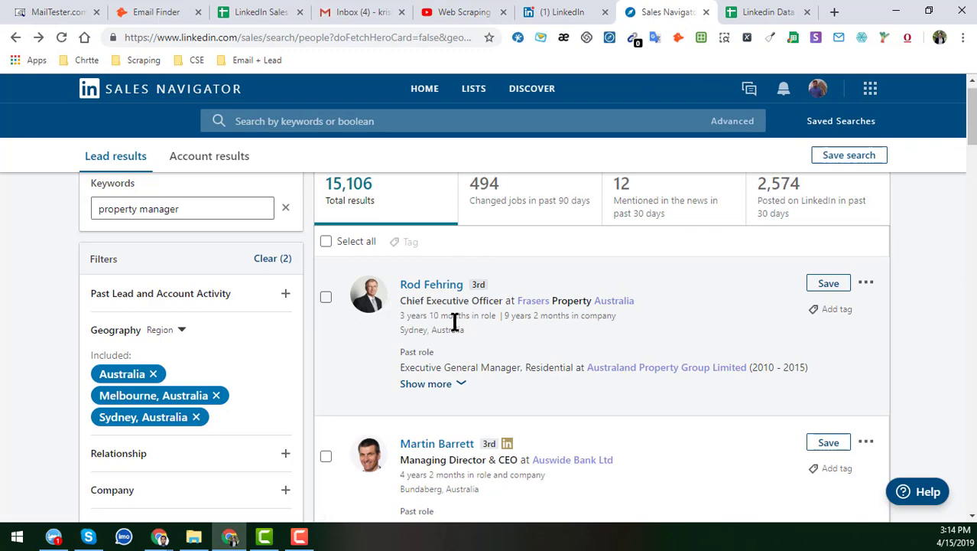
pyautogui.scroll(-2, 451, 317)
pyautogui.scroll(2, 431, 343)
pyautogui.scroll(-1, 426, 344)
pyautogui.scroll(-3, 425, 345)
pyautogui.click(750, 10)
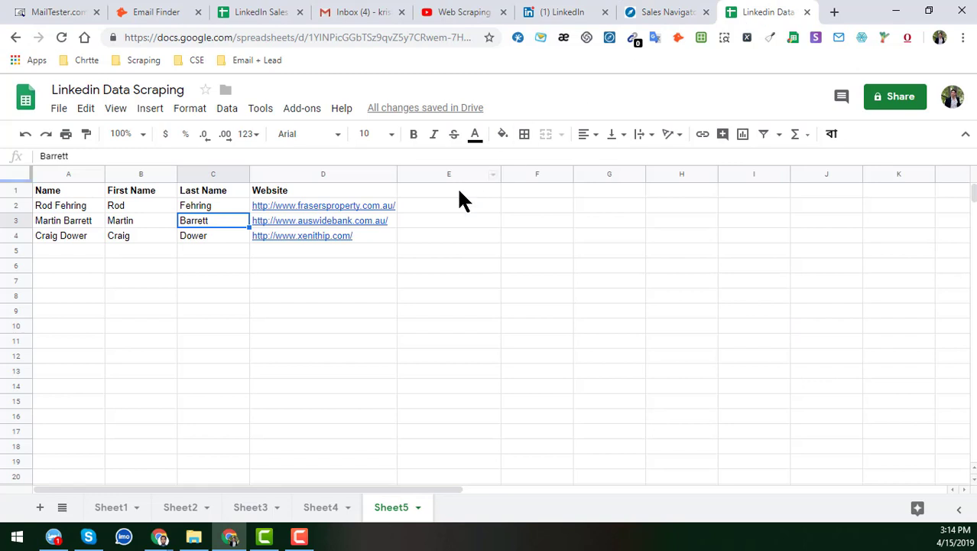
# Check the lead names in A2 and A3 and empty cell E4, then return to Sales Navigator
pyautogui.click(69, 205)
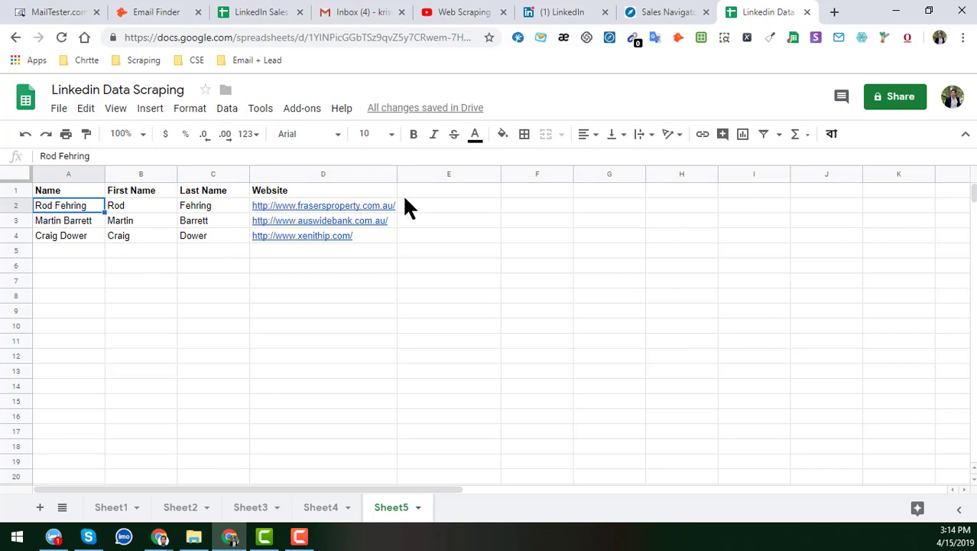
pyautogui.click(419, 238)
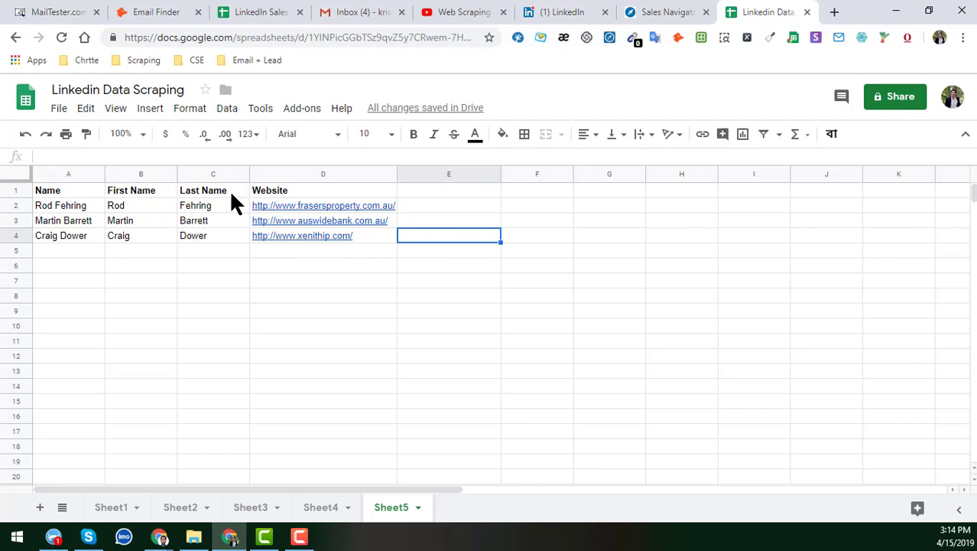
pyautogui.click(70, 210)
pyautogui.click(73, 218)
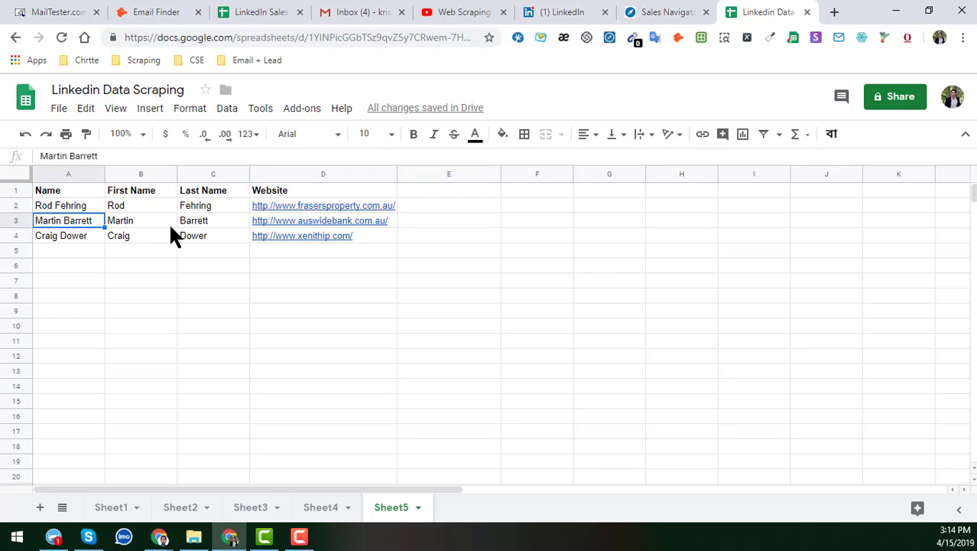
pyautogui.click(665, 10)
# Scroll the Sales Navigator lead list, then switch back to the Linkedin Data sheet
pyautogui.scroll(2, 476, 322)
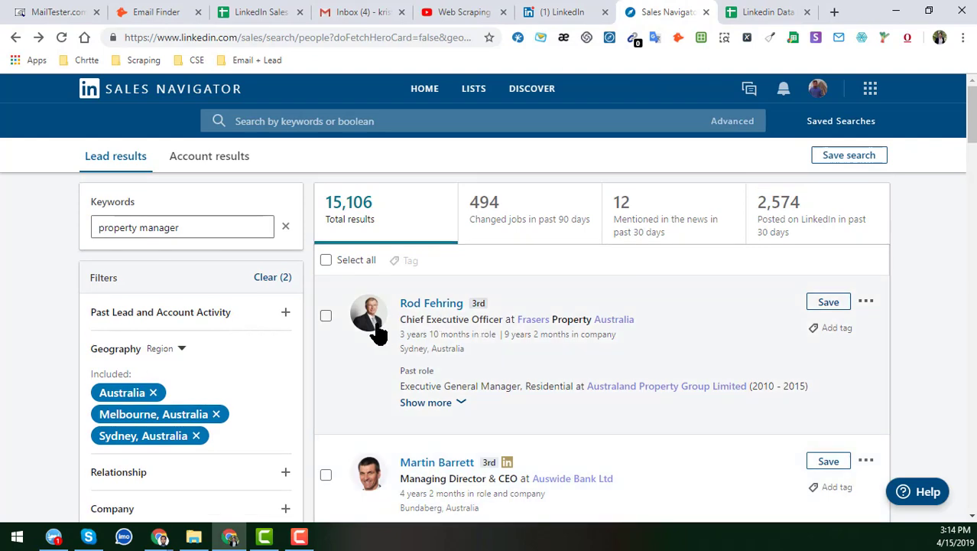
pyautogui.scroll(-2, 442, 316)
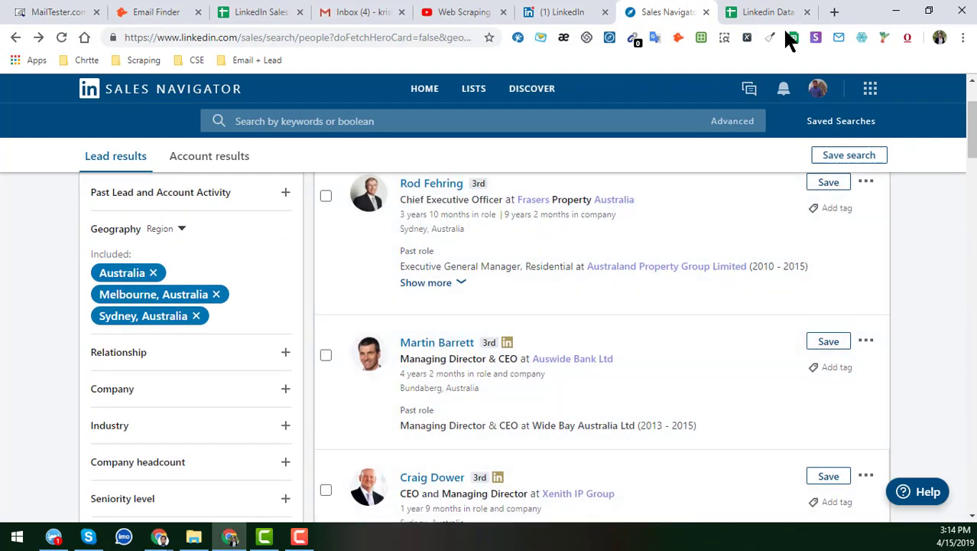
pyautogui.click(755, 12)
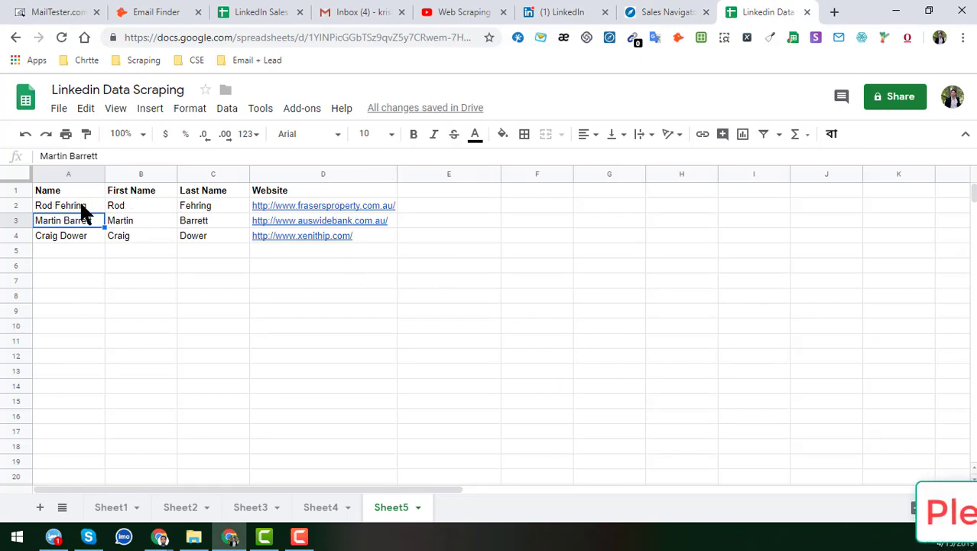
# Select the whole Website column D in the spreadsheet
pyautogui.click(231, 205)
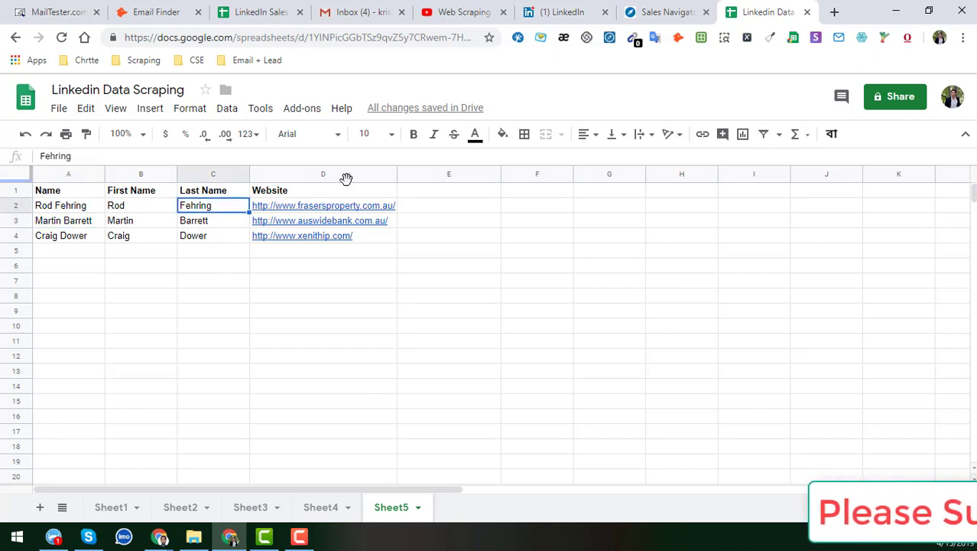
pyautogui.click(436, 204)
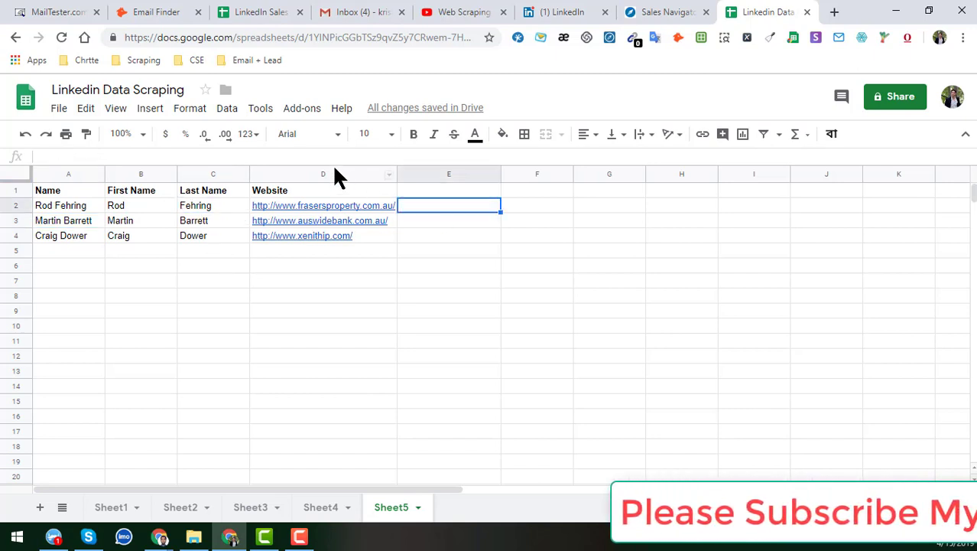
pyautogui.click(331, 172)
# Open Hunter's Email Finder and map first name to B, last name to C, domain to D
pyautogui.click(307, 110)
pyautogui.moveTo(322, 192)
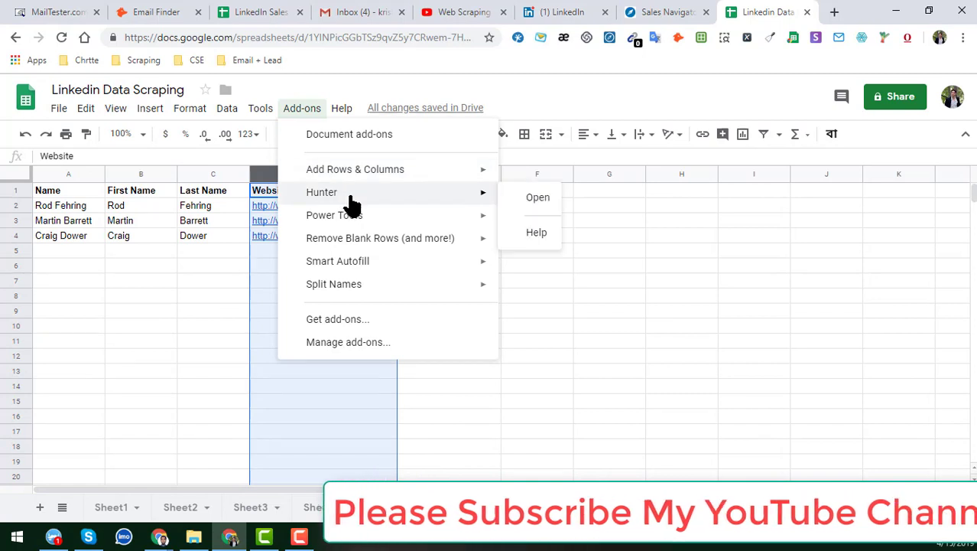
pyautogui.click(536, 200)
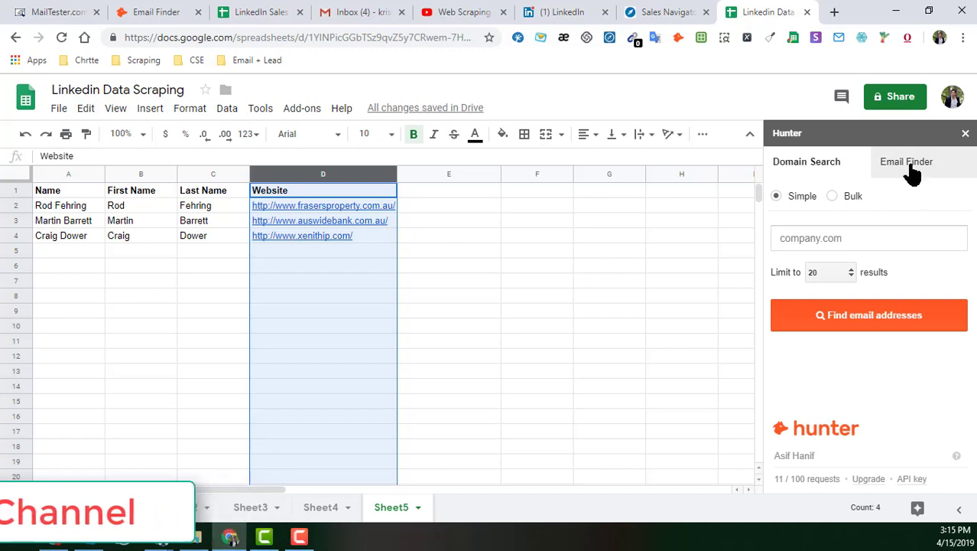
pyautogui.click(910, 165)
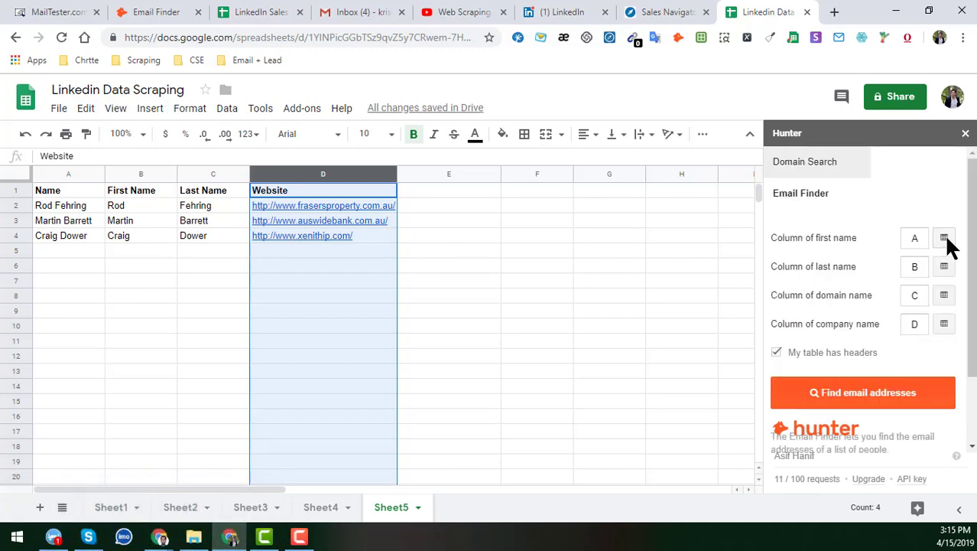
pyautogui.click(148, 174)
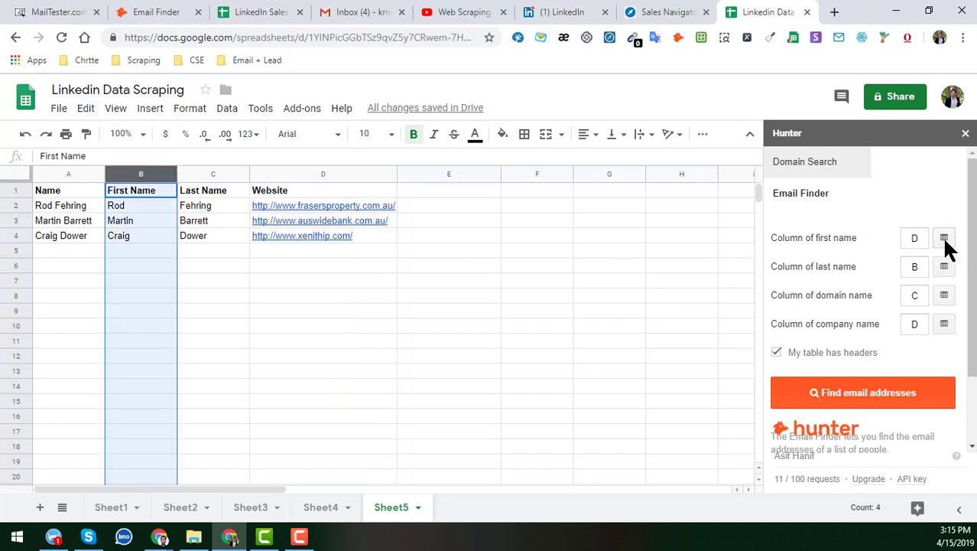
pyautogui.click(227, 172)
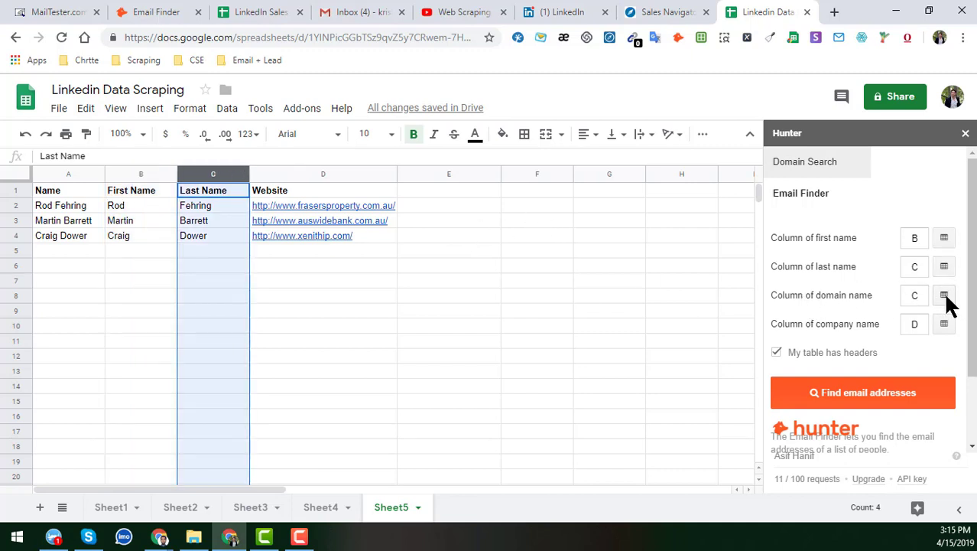
pyautogui.click(336, 176)
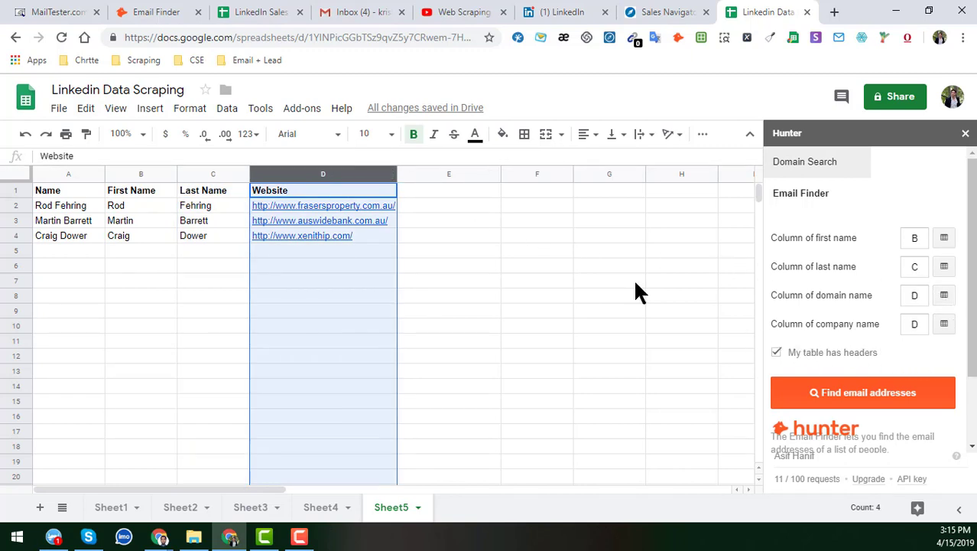
pyautogui.click(854, 397)
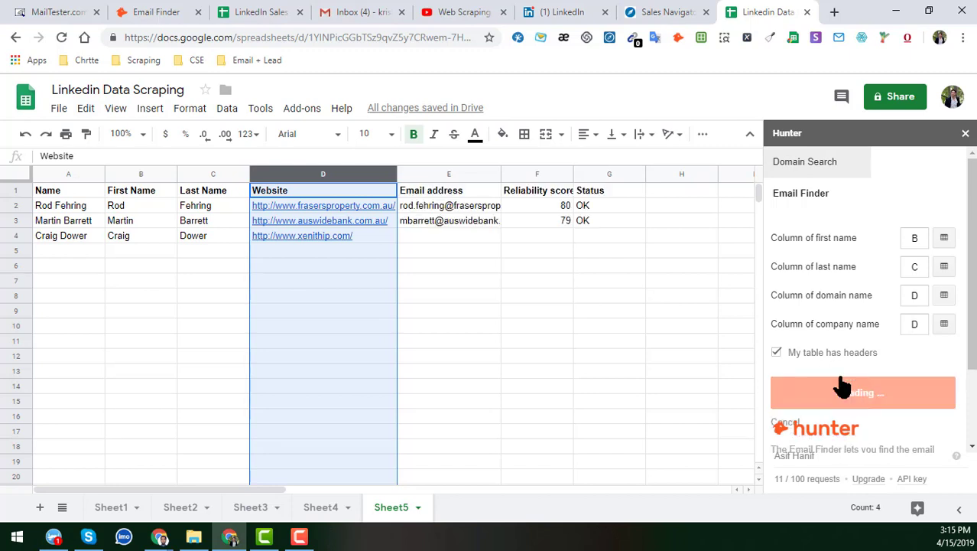
pyautogui.click(489, 206)
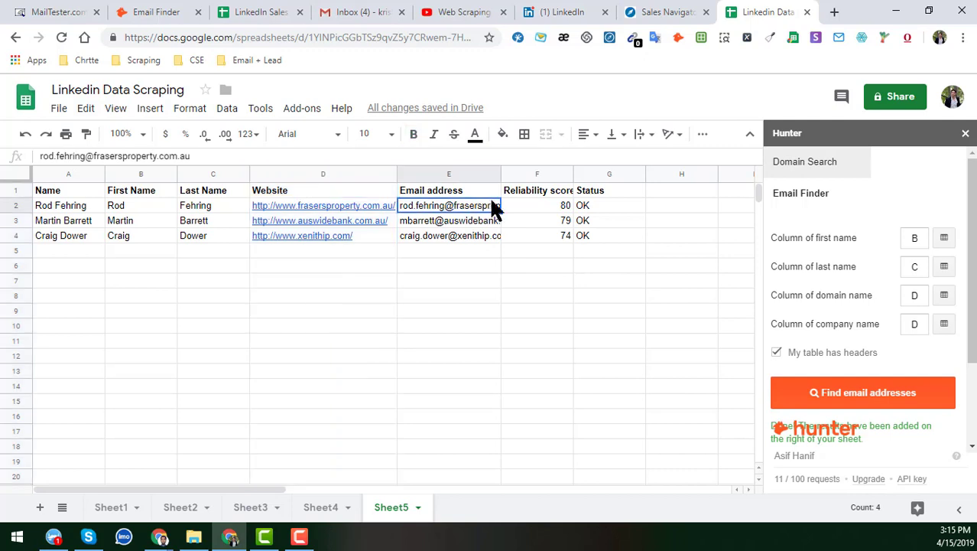
pyautogui.click(564, 208)
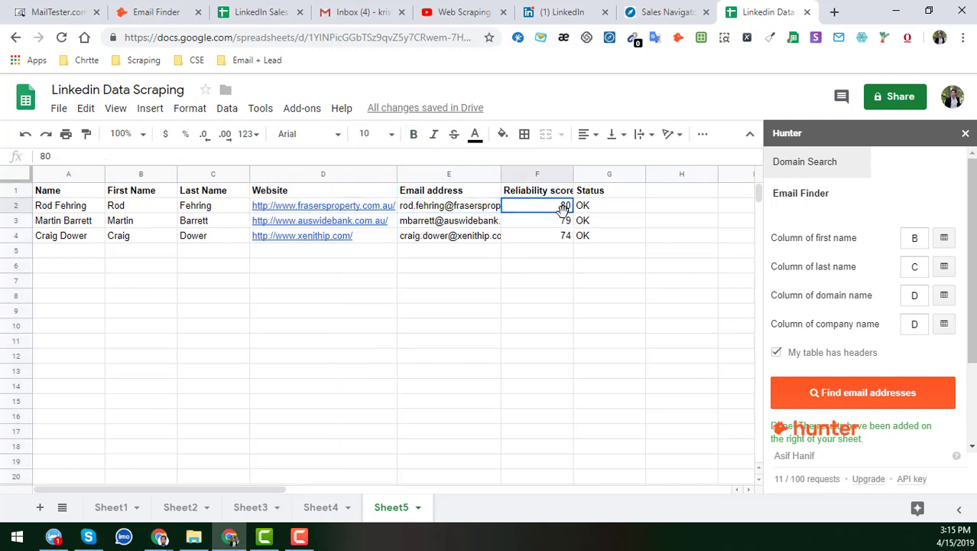
pyautogui.click(493, 208)
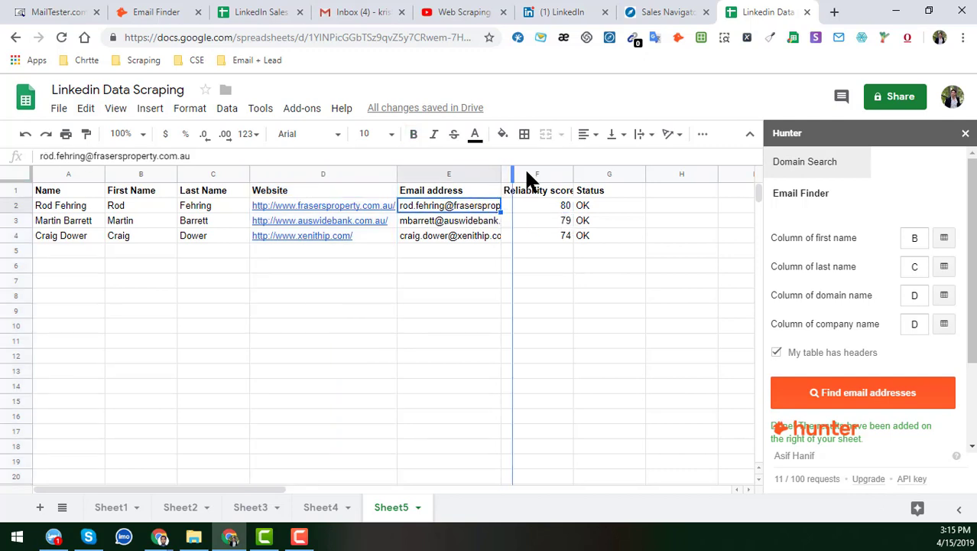
pyautogui.moveTo(527, 173); pyautogui.dragTo(535, 212)
pyautogui.click(526, 234)
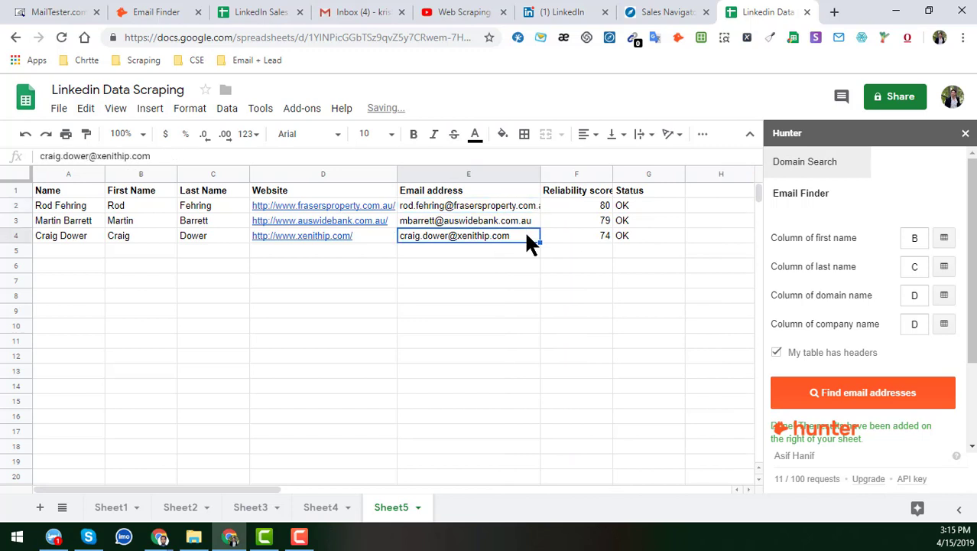